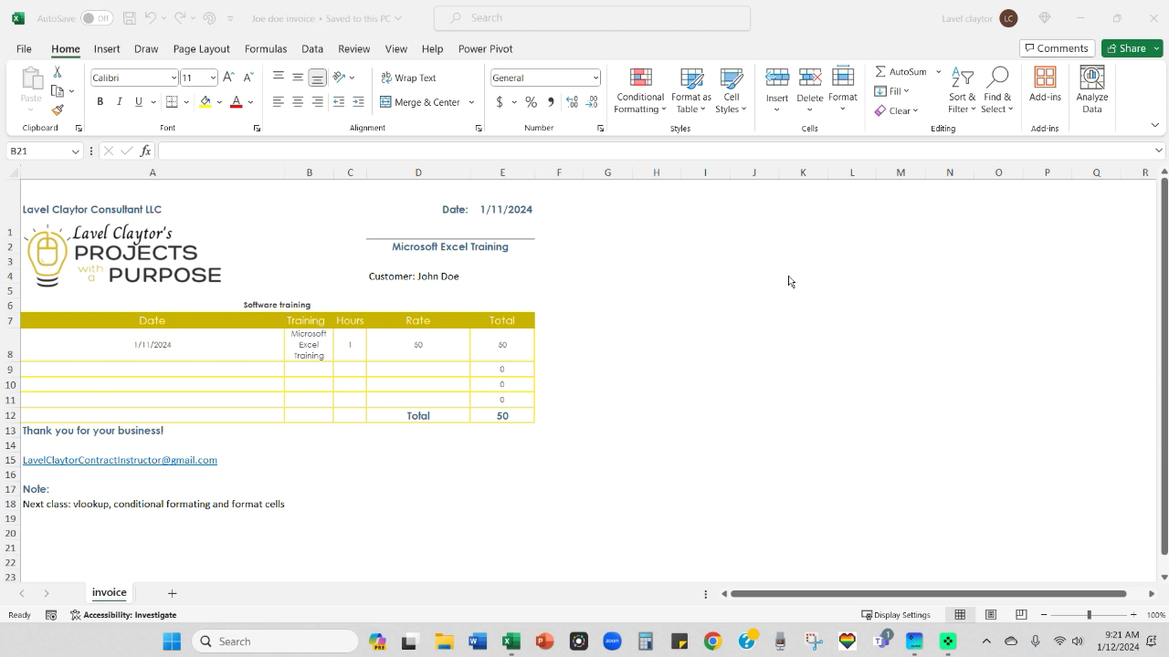
# Close the invoice workbook, restart Excel and check the personal and Office templates offered for new workbooks.
pyautogui.click(1151, 21)
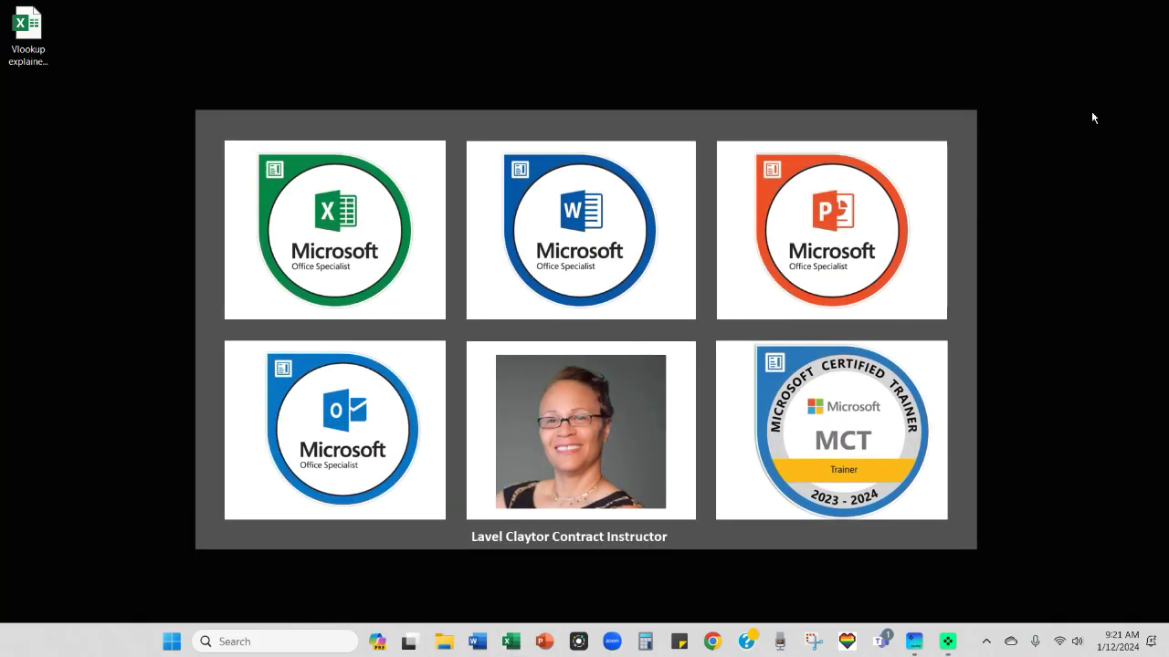
pyautogui.click(511, 641)
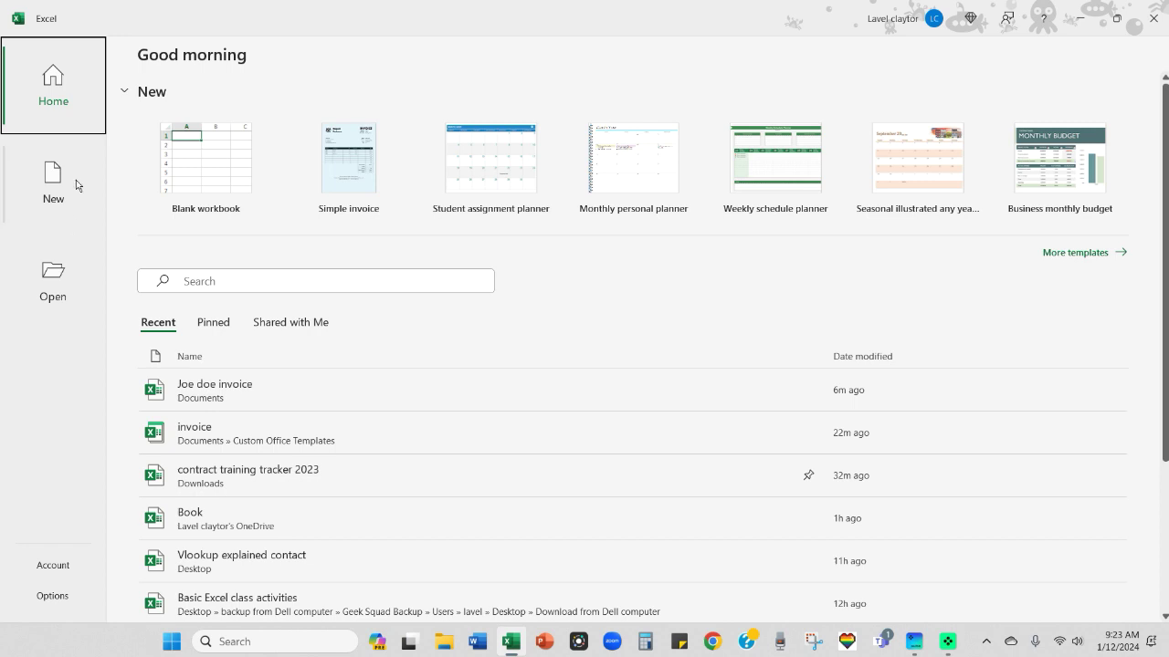
pyautogui.click(52, 174)
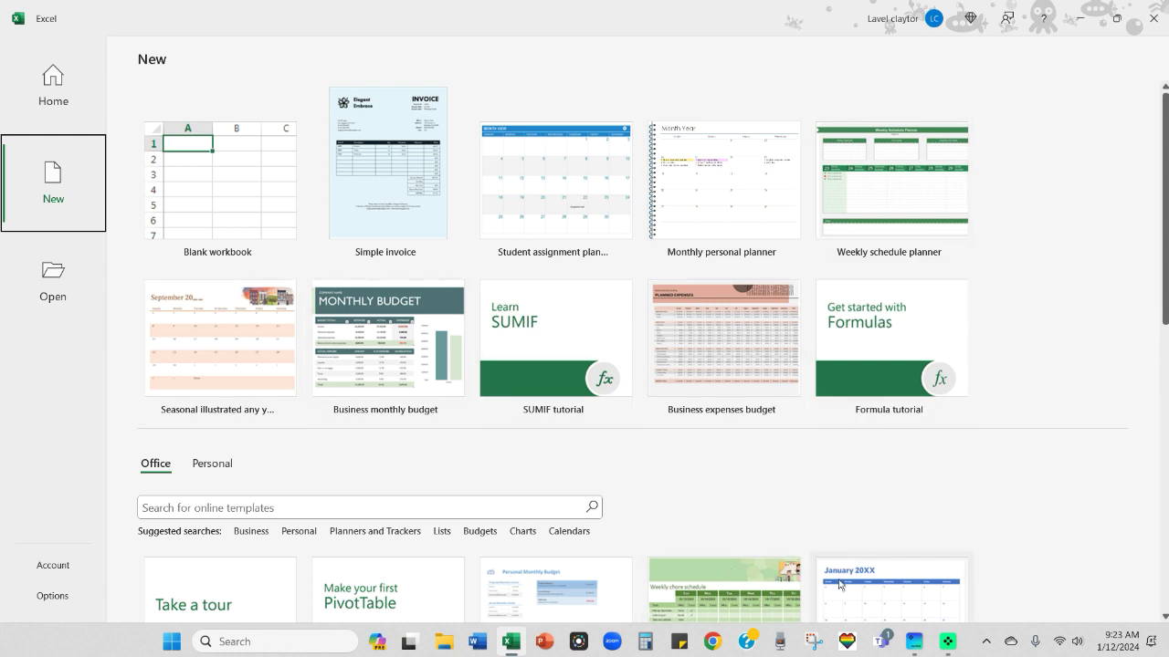
pyautogui.click(213, 467)
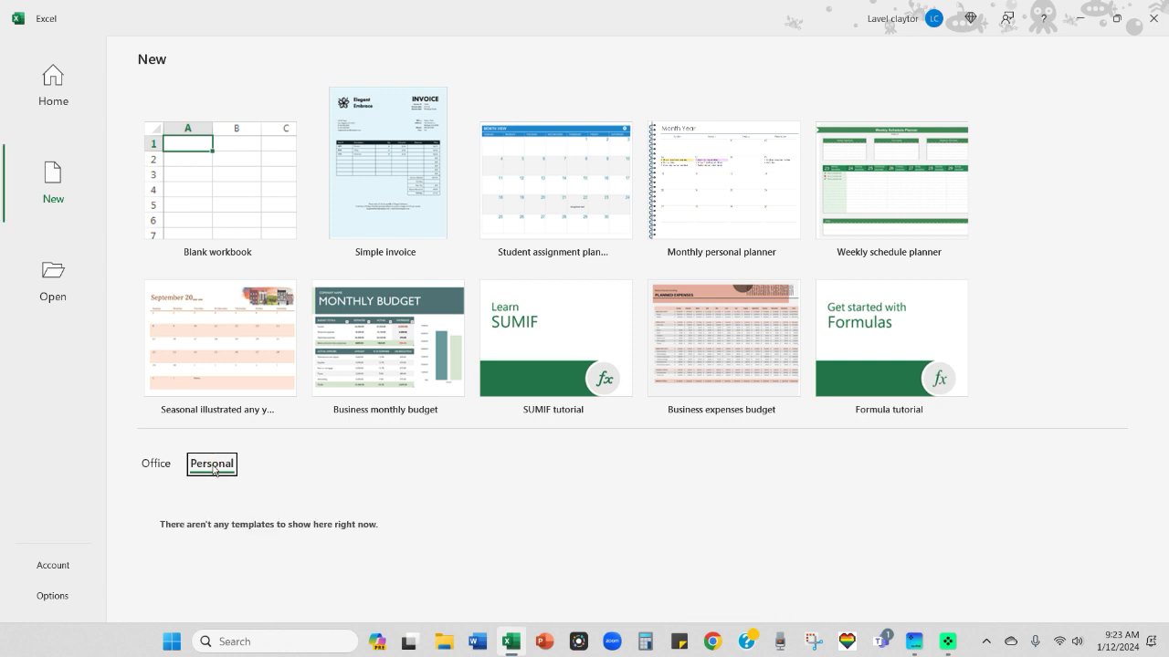
pyautogui.click(159, 467)
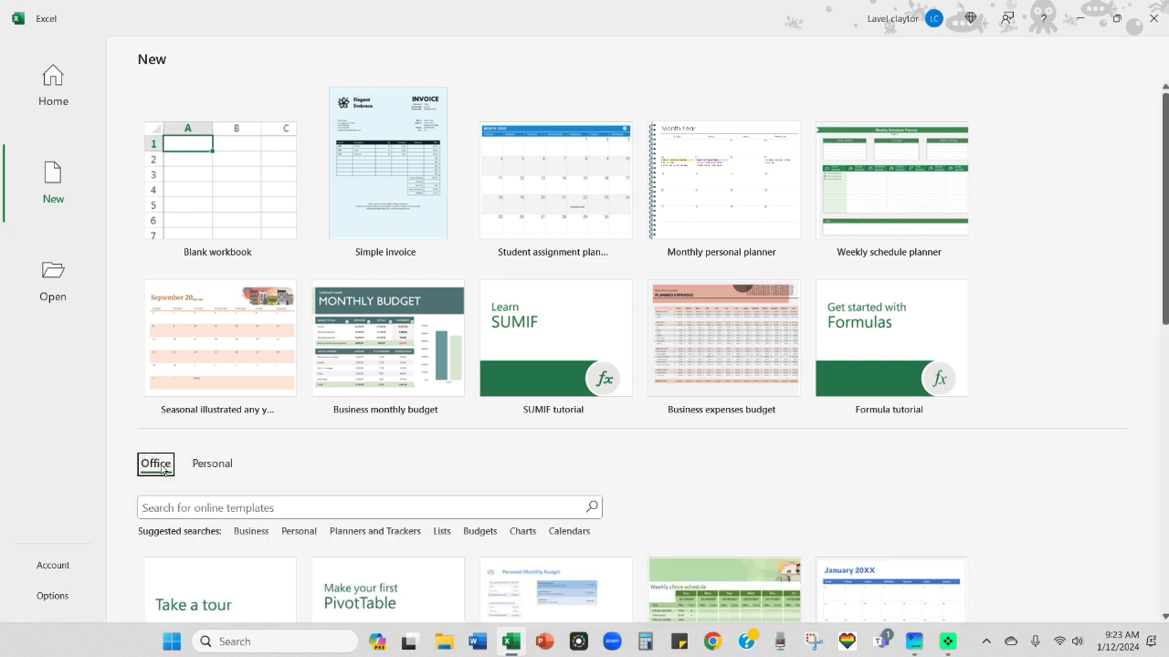
# Reopen the saved customer invoice workbook and remove the customer's name after "Customer:" in cell D4.
pyautogui.click(53, 275)
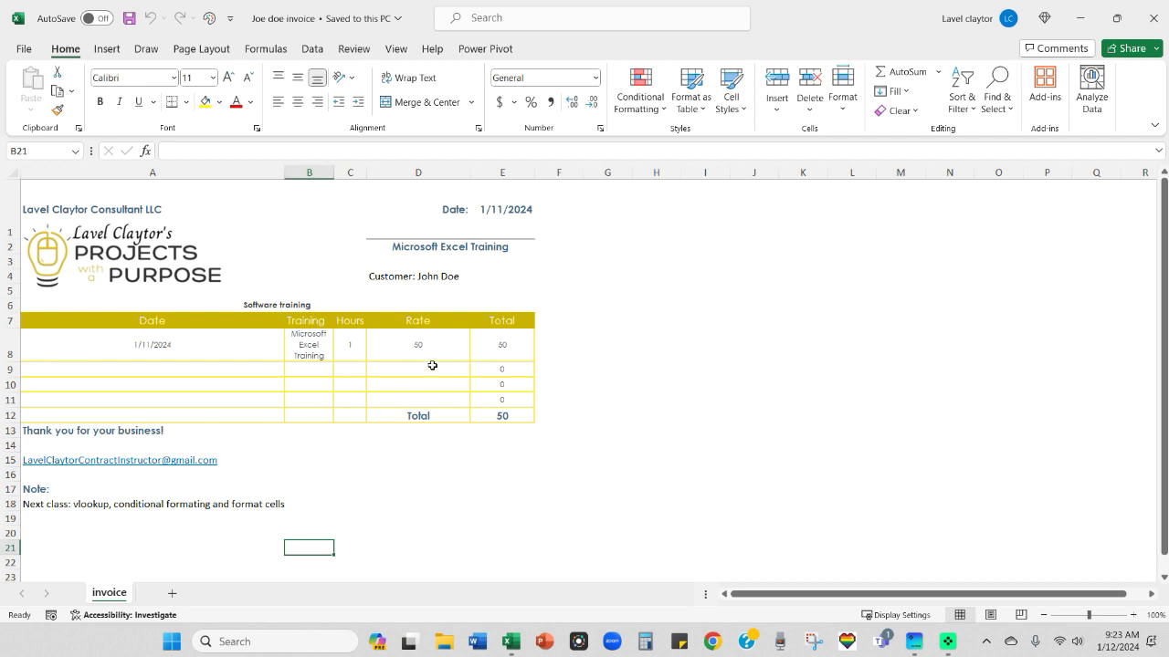
pyautogui.click(438, 277)
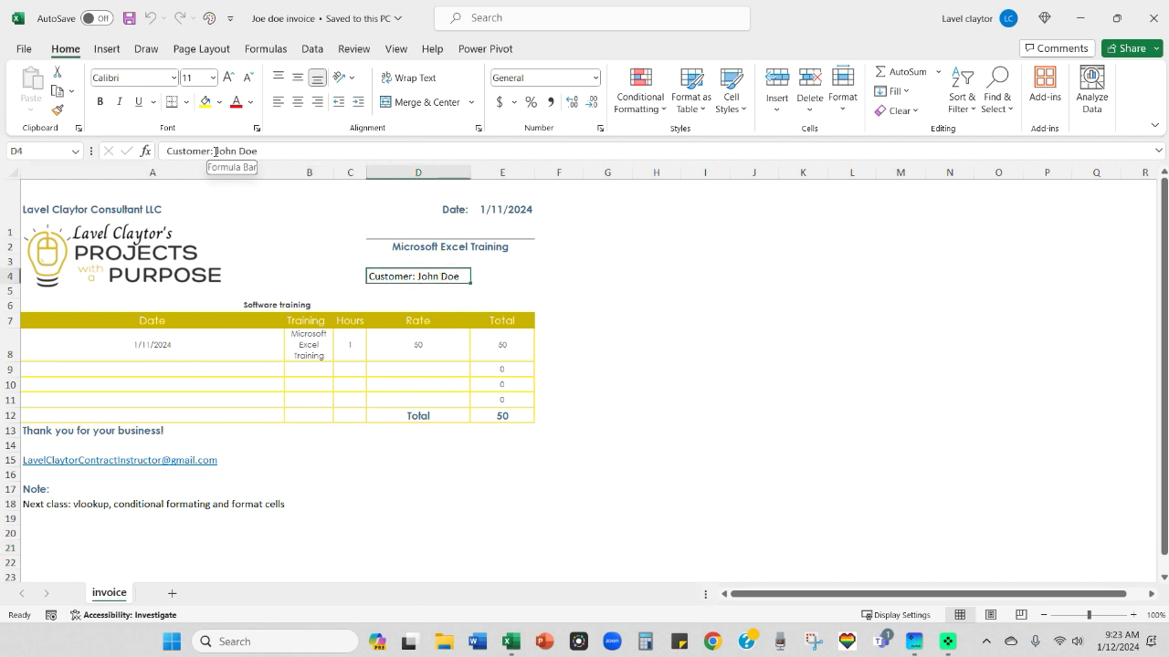
pyautogui.click(261, 151)
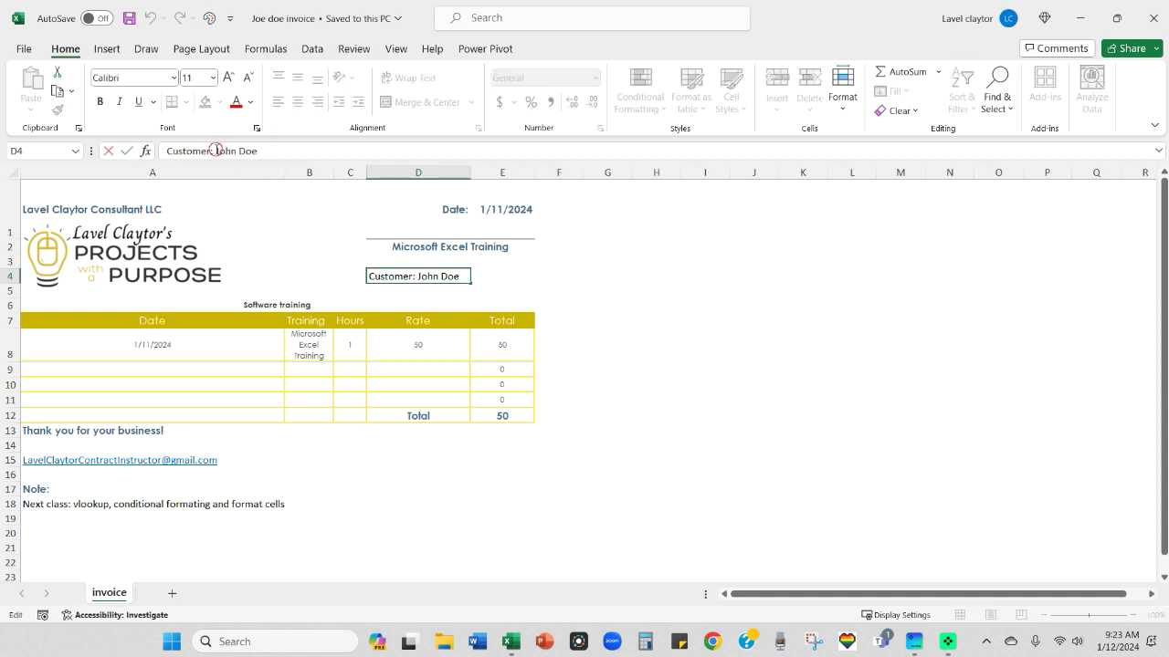
pyautogui.moveTo(215, 151); pyautogui.dragTo(259, 151)
pyautogui.press('BackSpace')
# Clear the invoice date in cell E1 and the linked date in cell A8.
pyautogui.click(499, 210)
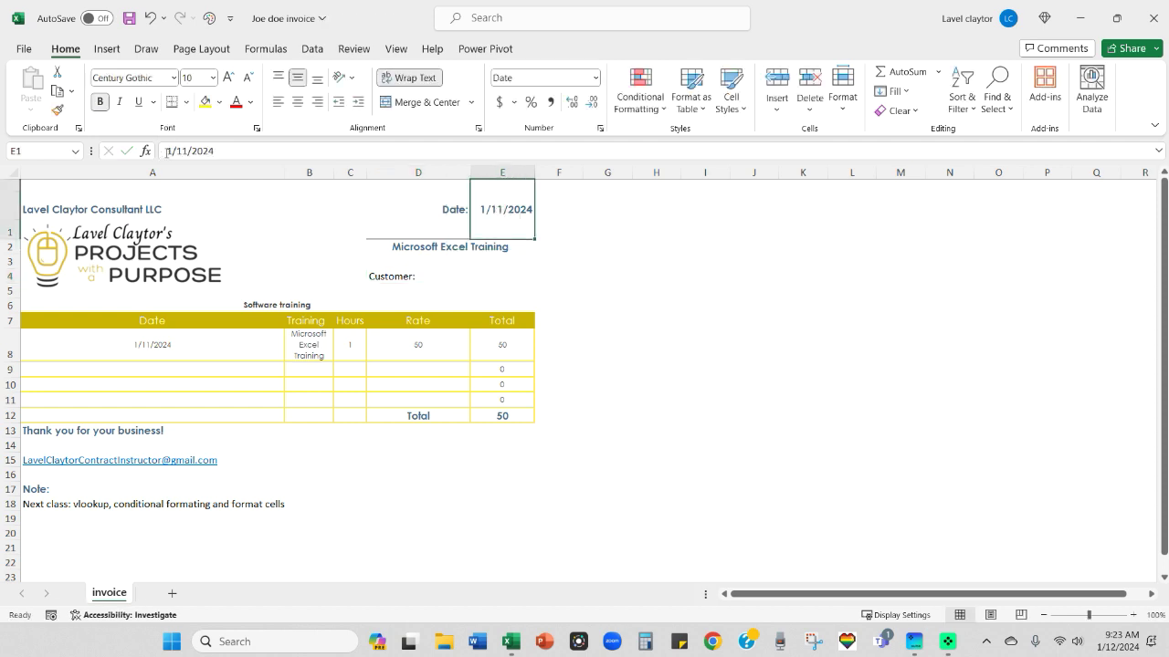
pyautogui.moveTo(166, 152); pyautogui.dragTo(217, 151)
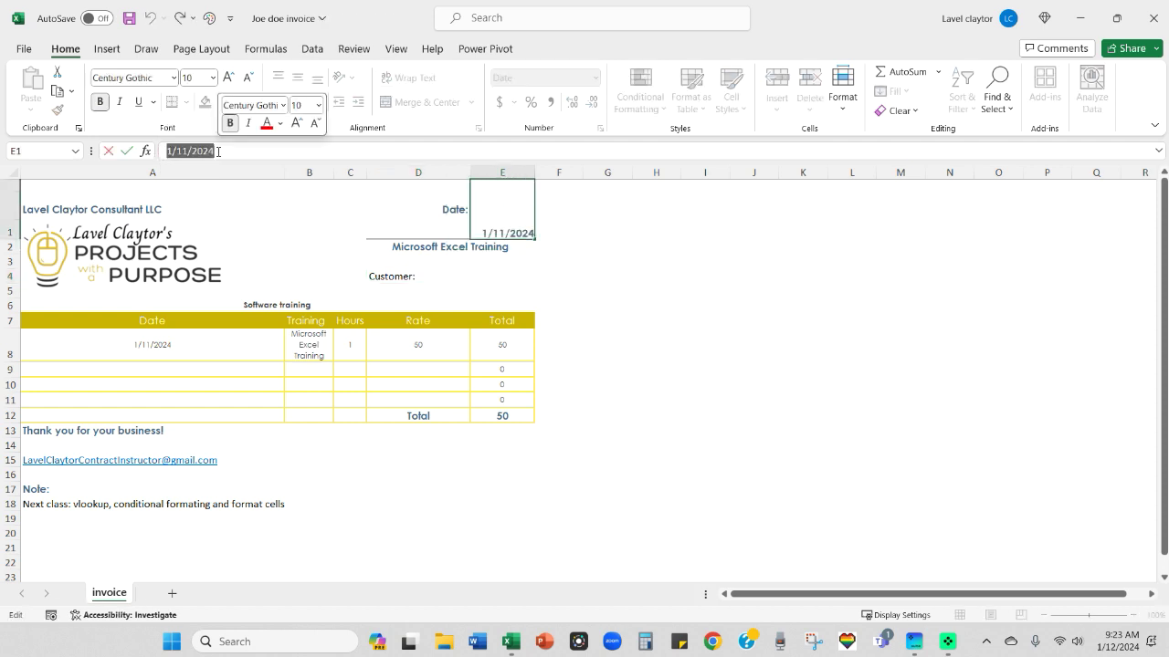
pyautogui.press('BackSpace')
pyautogui.click(152, 344)
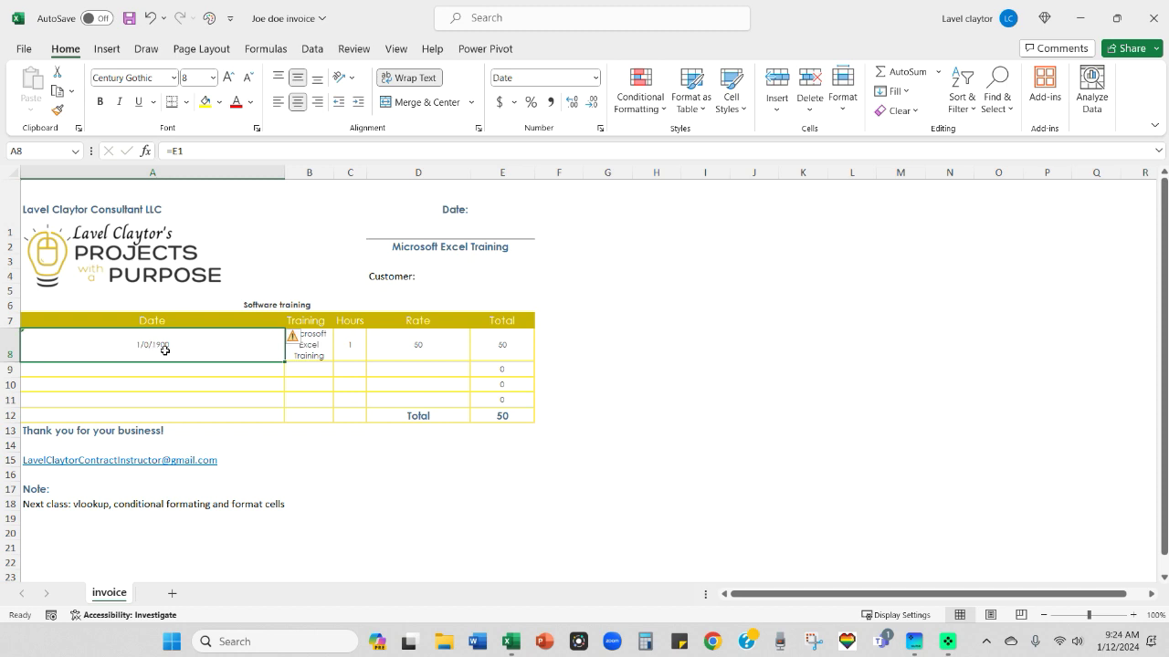
pyautogui.press('Delete')
# Clear the training entry in cell B8 and remove the word "Excel" from the training heading in D2.
pyautogui.click(317, 345)
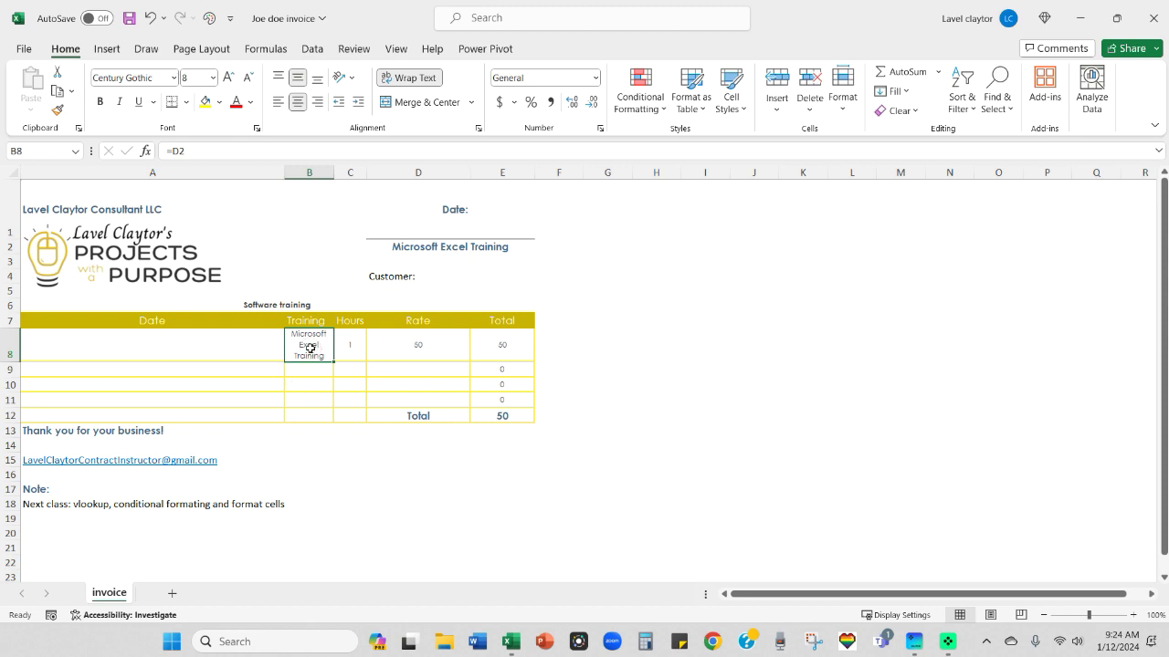
pyautogui.press('Delete')
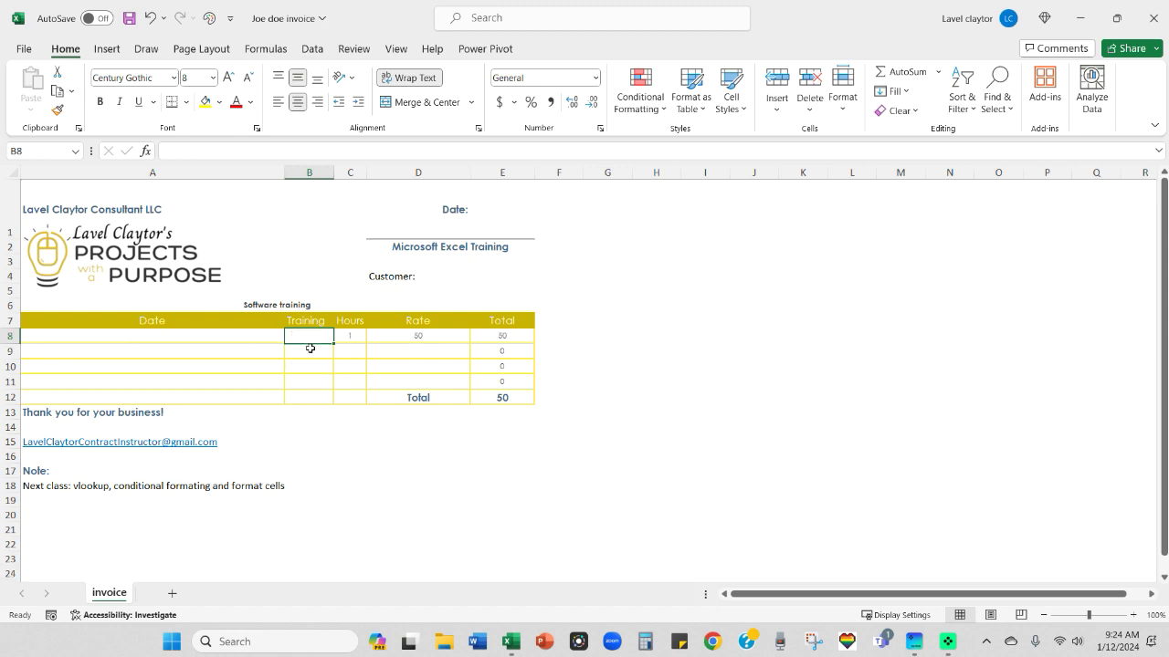
pyautogui.click(442, 245)
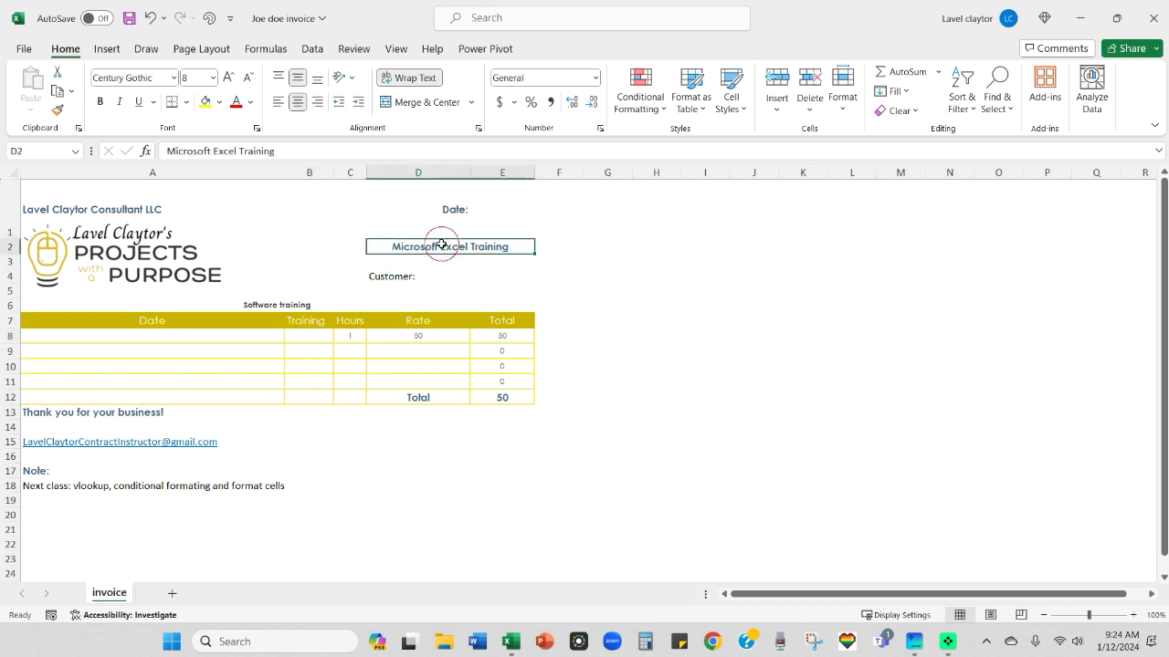
pyautogui.doubleClick(219, 151)
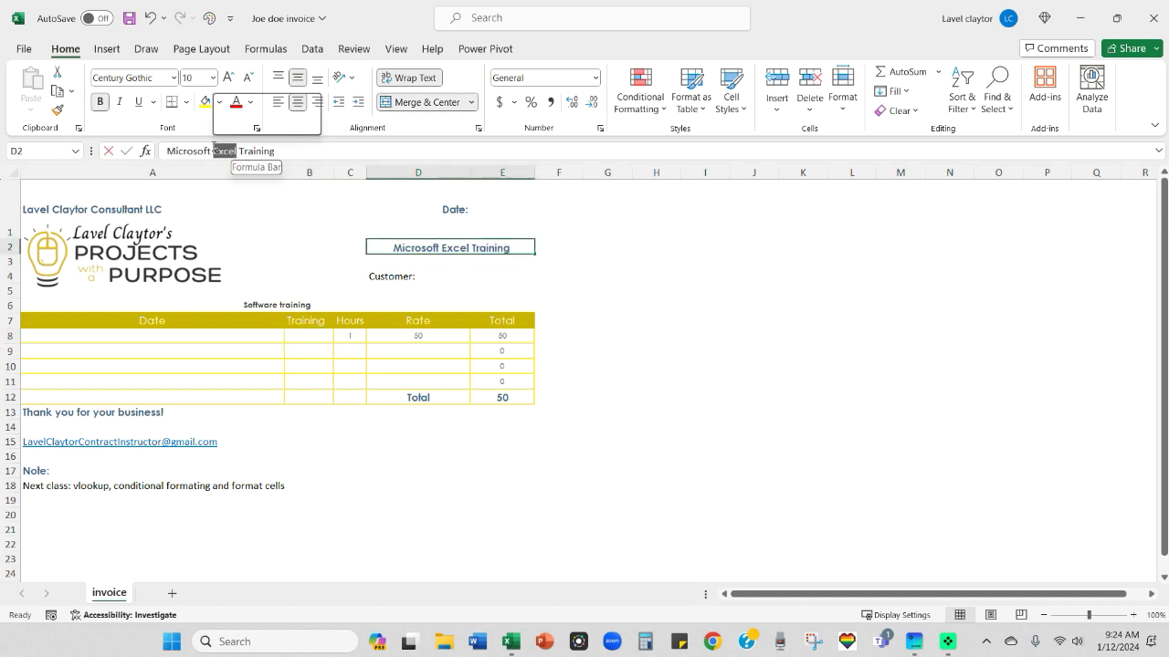
pyautogui.press('Delete')
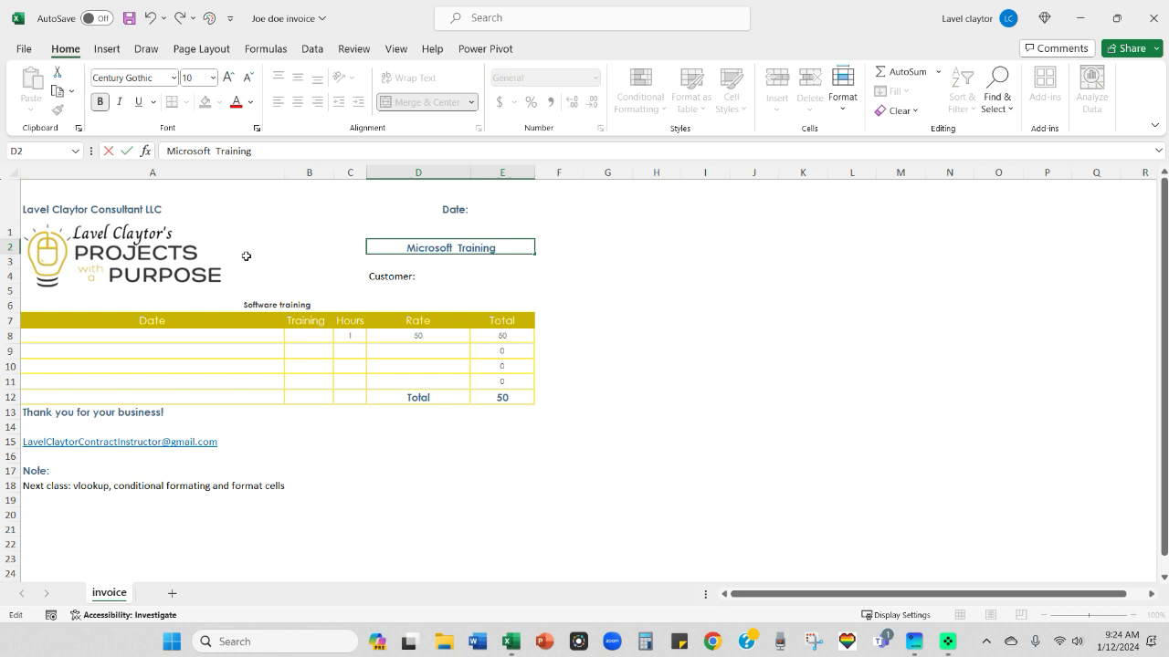
# Remove the listed topics from the note in cell A18, keeping only "Next class:".
pyautogui.click(179, 488)
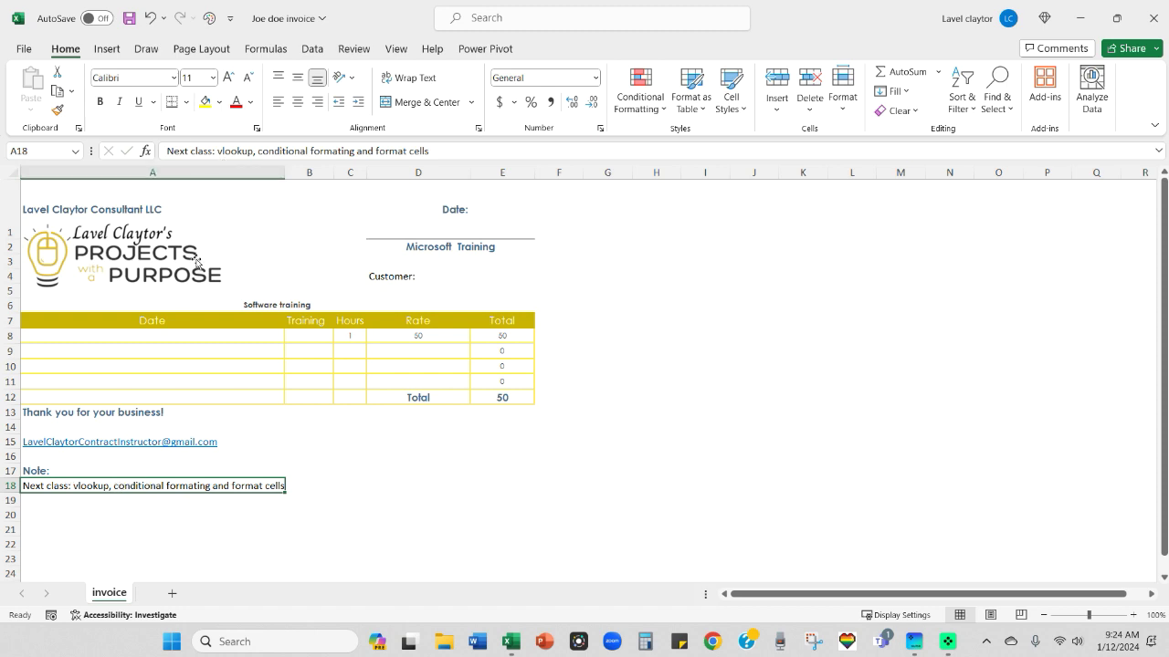
pyautogui.moveTo(216, 151); pyautogui.dragTo(461, 151)
pyautogui.press('BackSpace')
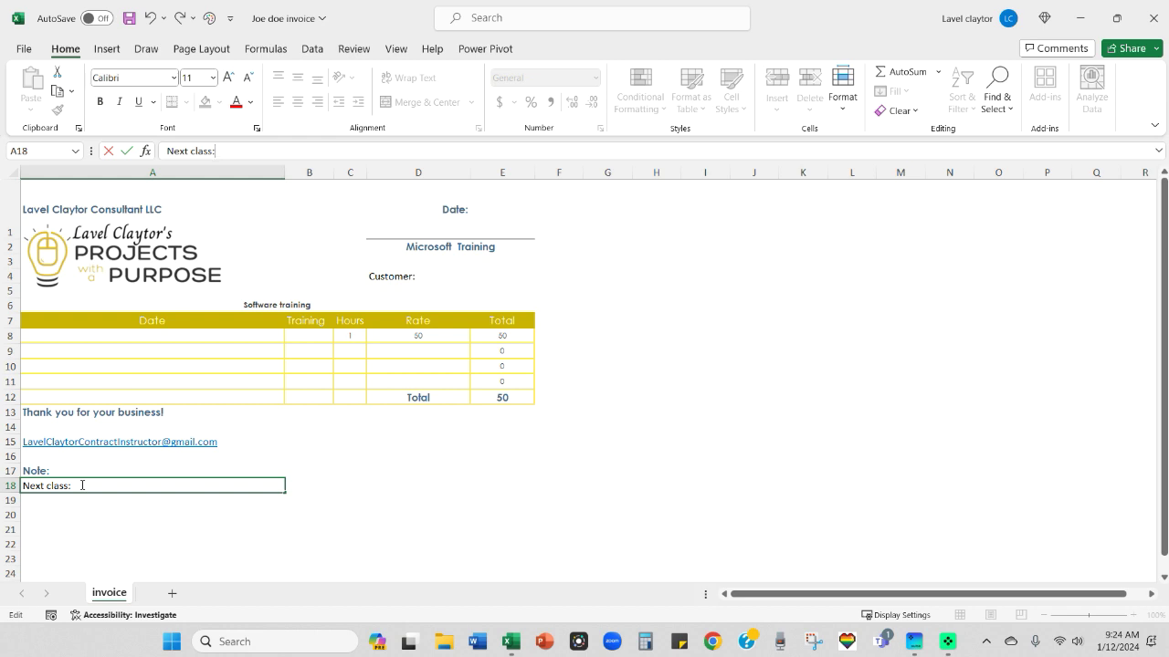
# Save the cleared workbook as an Excel Template (*.xltx) named "invoice" in the Custom Office Templates folder.
pyautogui.click(22, 51)
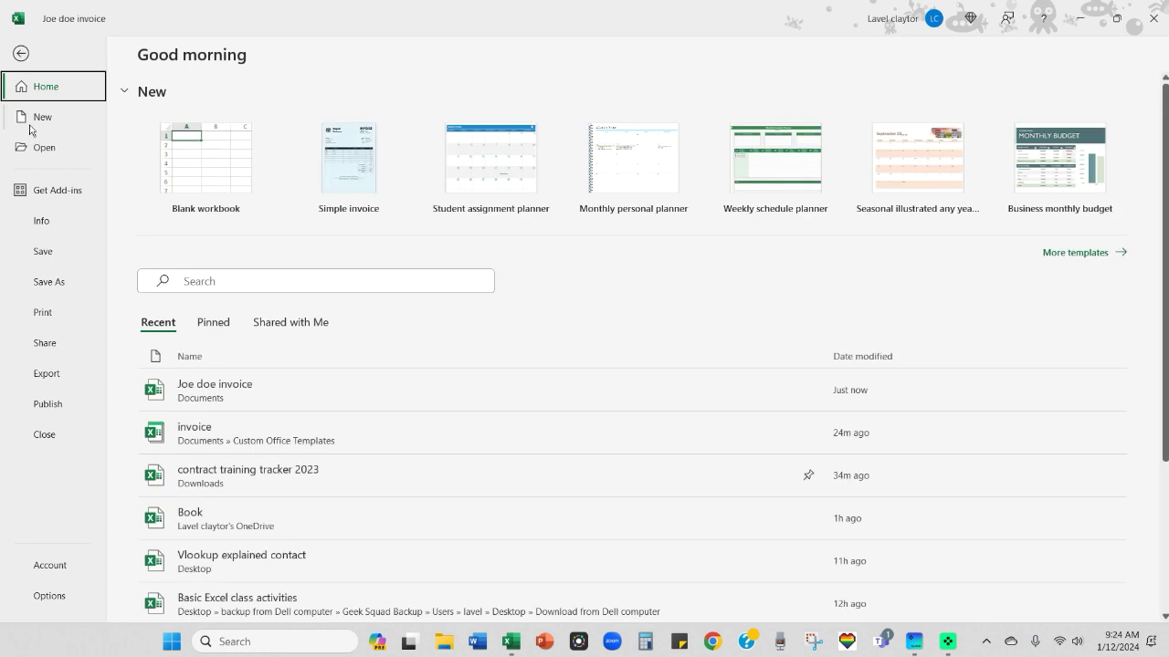
pyautogui.click(33, 284)
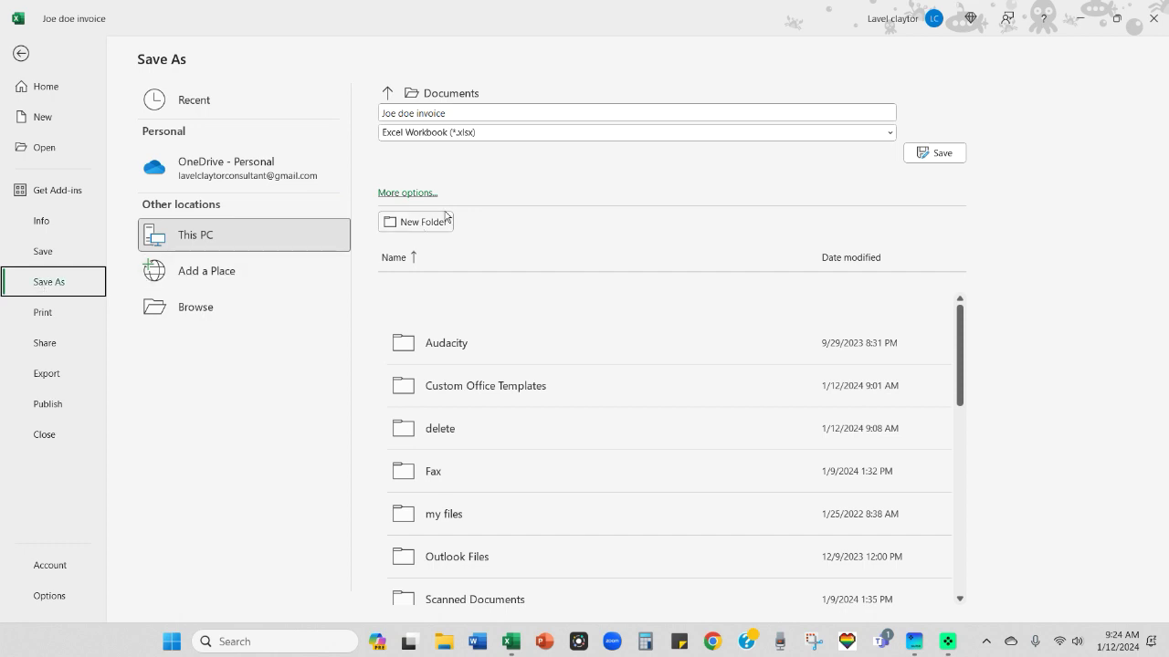
pyautogui.click(454, 112)
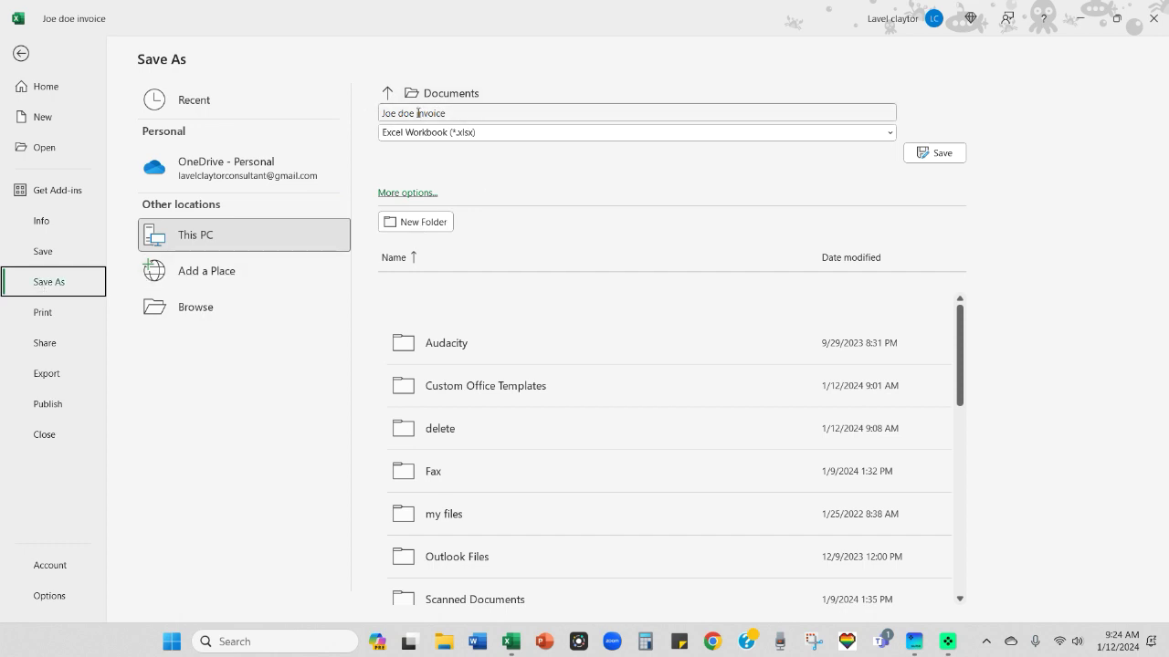
pyautogui.click(412, 112)
pyautogui.click(415, 114)
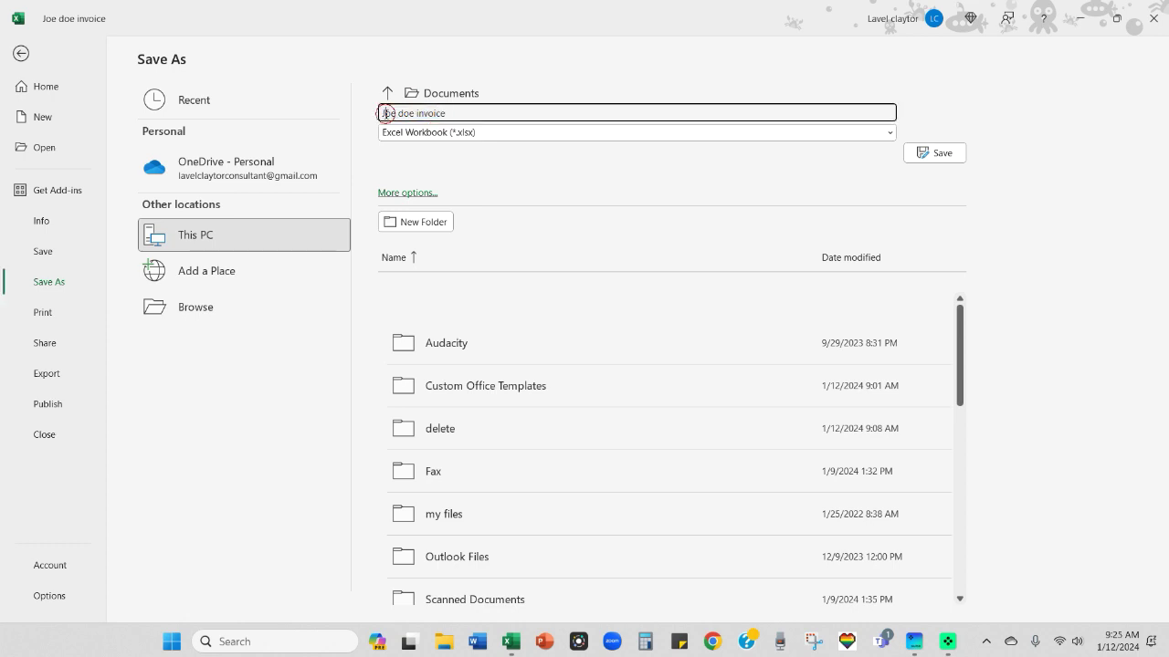
pyautogui.moveTo(415, 113); pyautogui.dragTo(377, 113)
pyautogui.press('BackSpace')
pyautogui.click(420, 133)
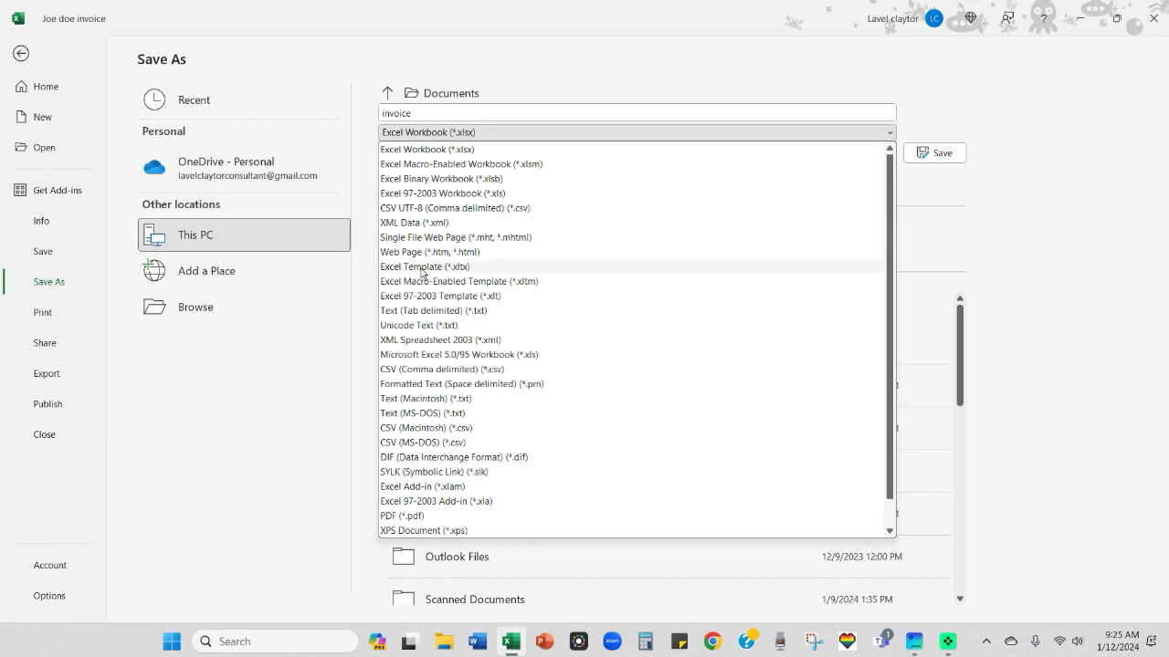
pyautogui.click(422, 268)
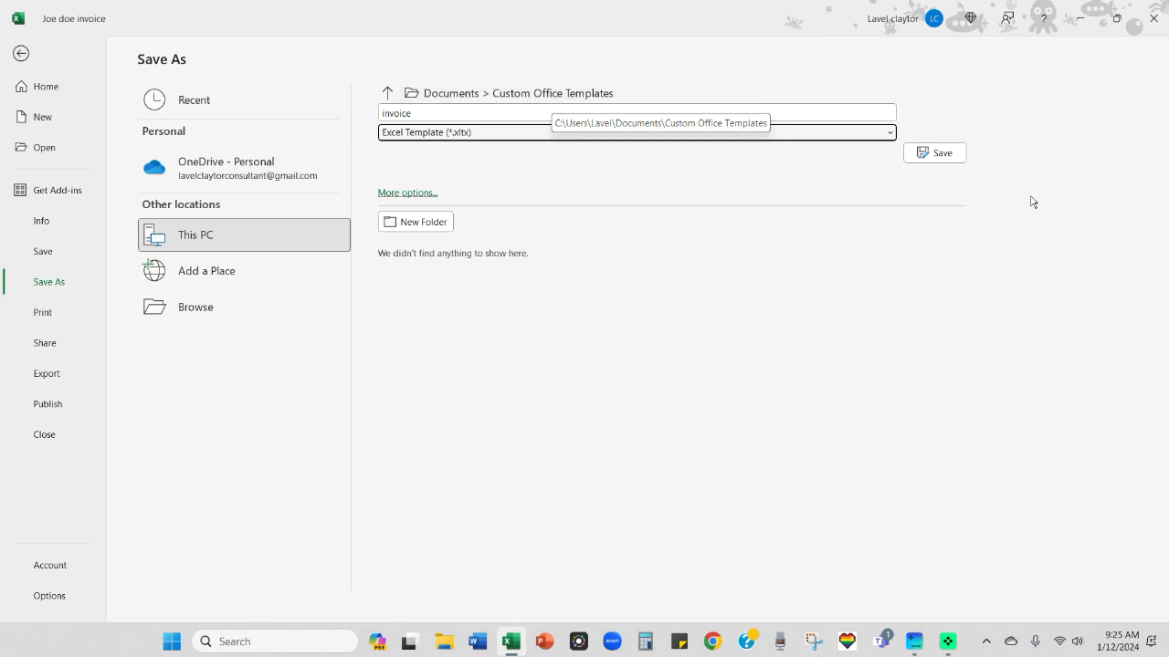
pyautogui.click(941, 153)
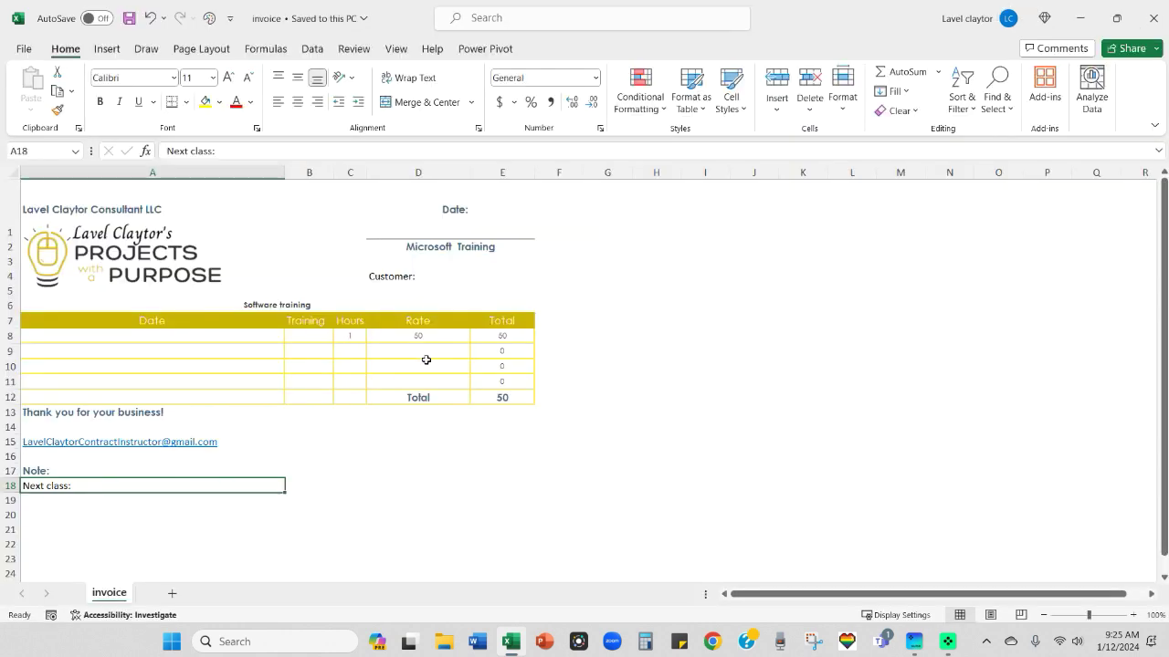
# Close the template, restart Excel and create a new workbook from the personal "invoice" template.
pyautogui.click(1154, 19)
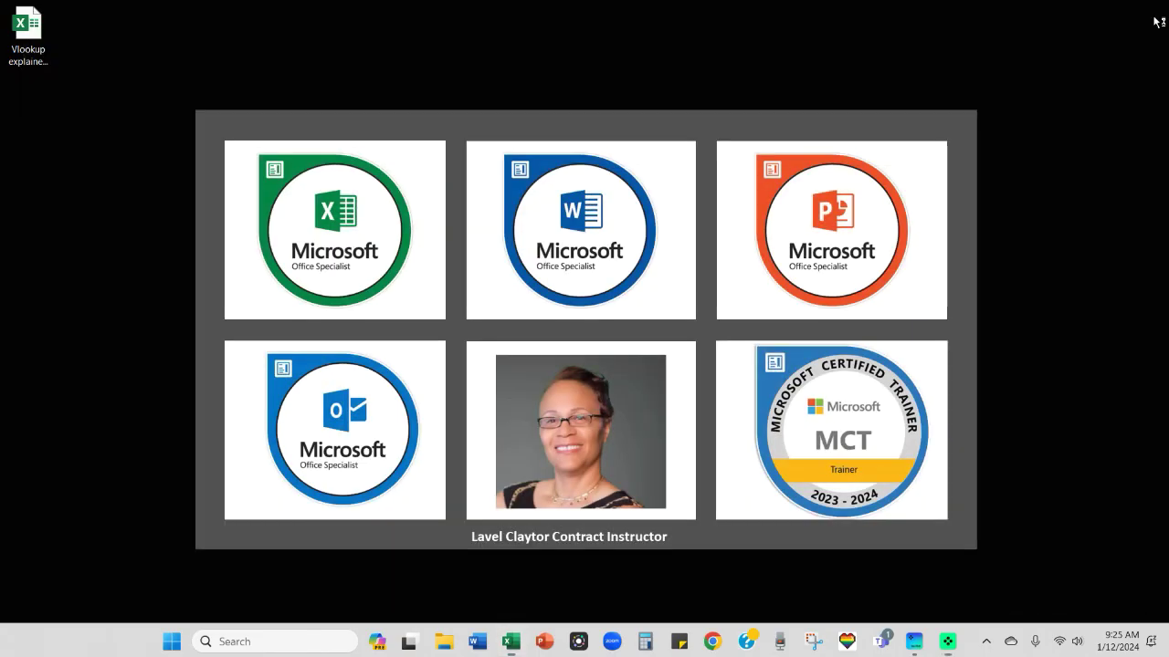
pyautogui.click(510, 644)
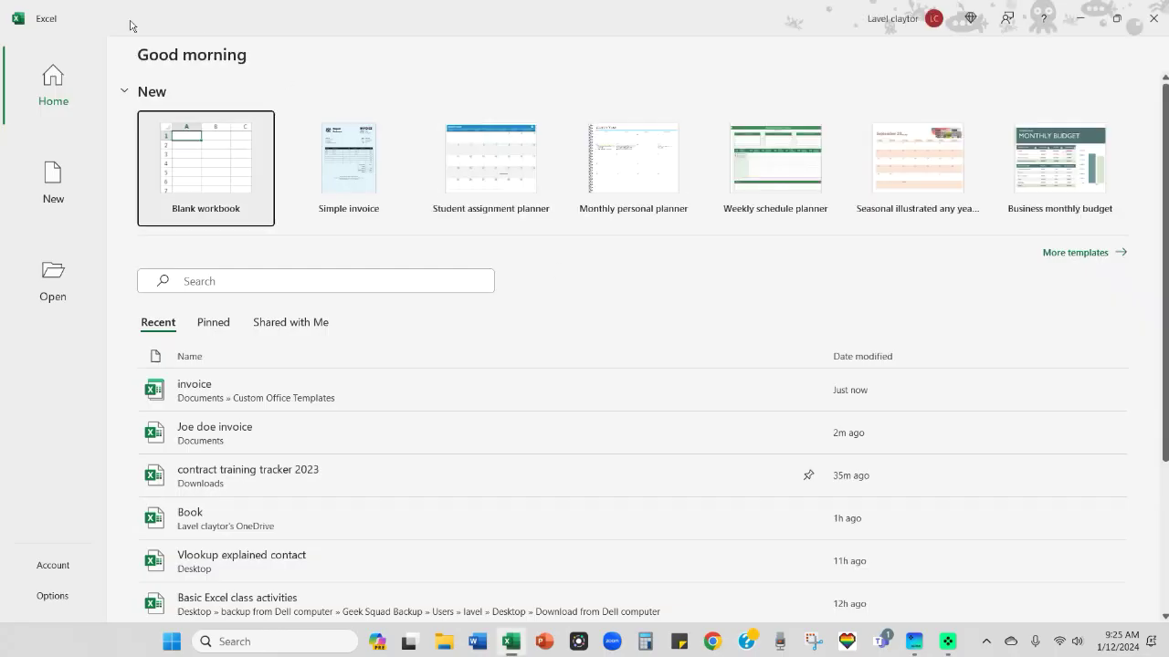
pyautogui.click(57, 178)
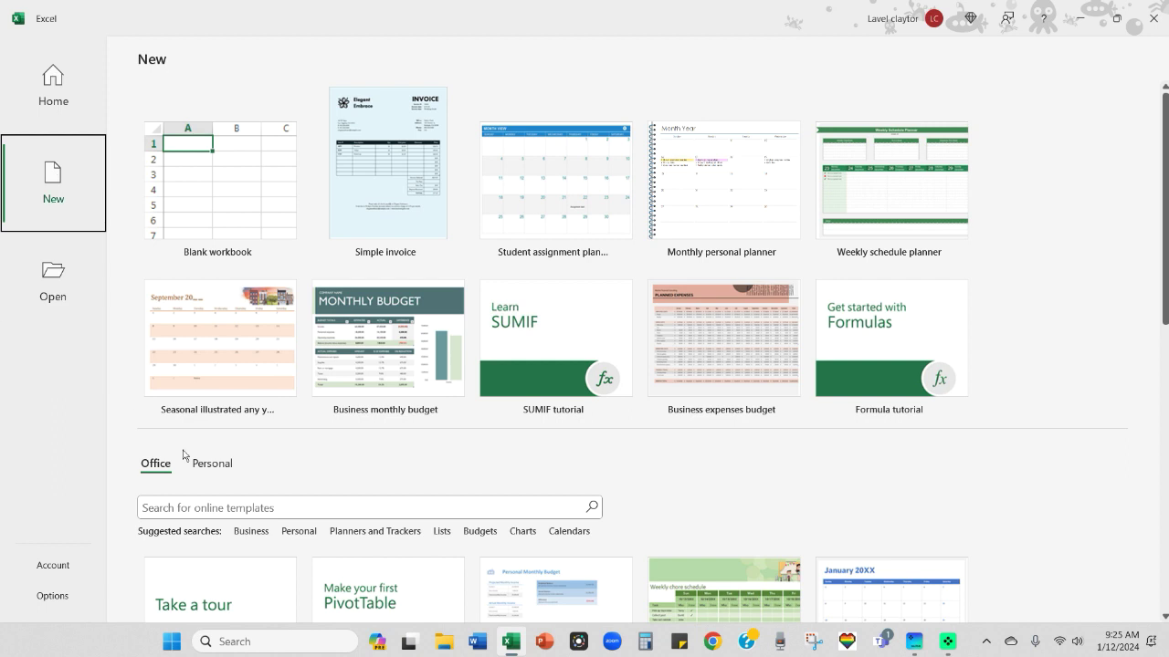
pyautogui.click(211, 463)
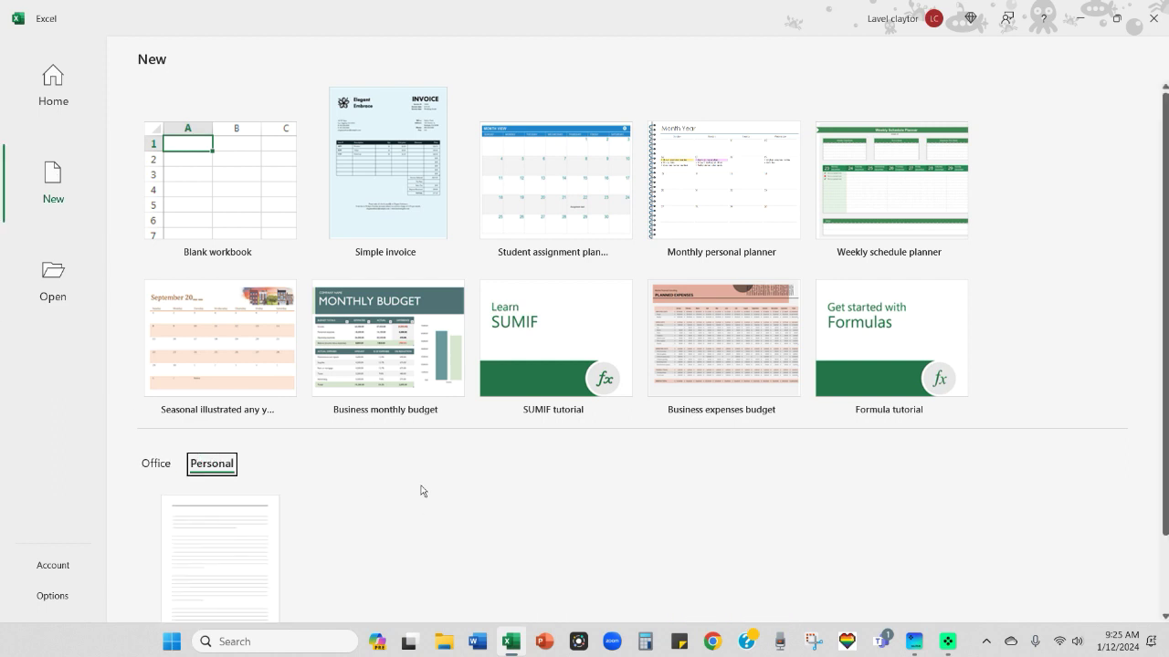
pyautogui.scroll(-1, 394, 401)
pyautogui.click(232, 497)
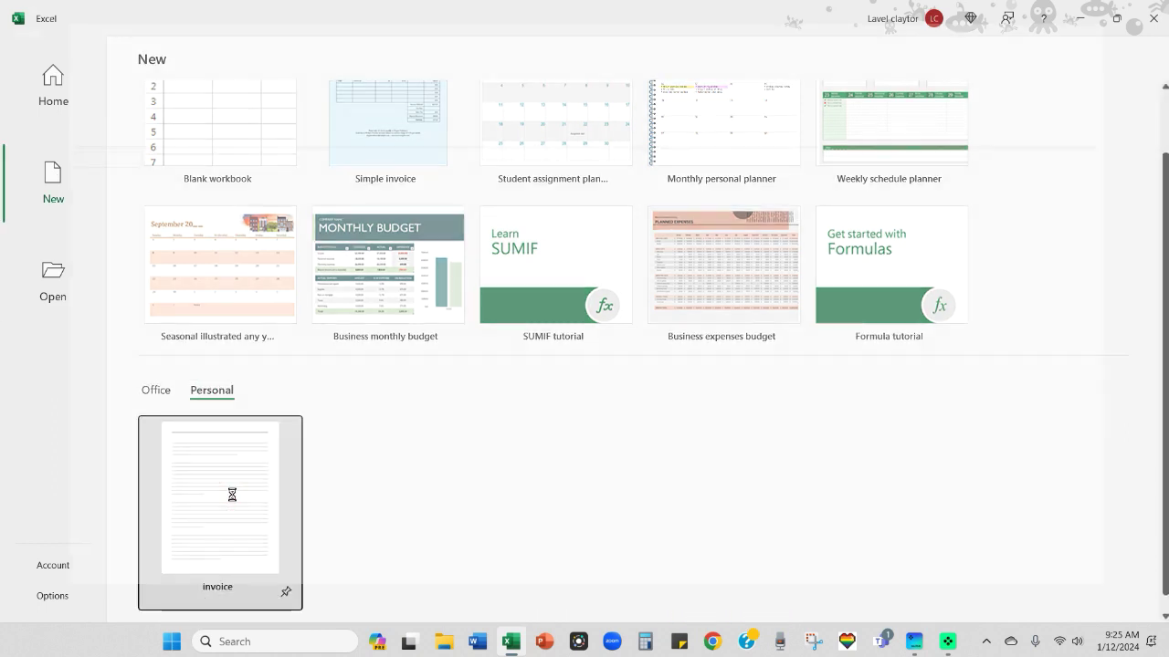